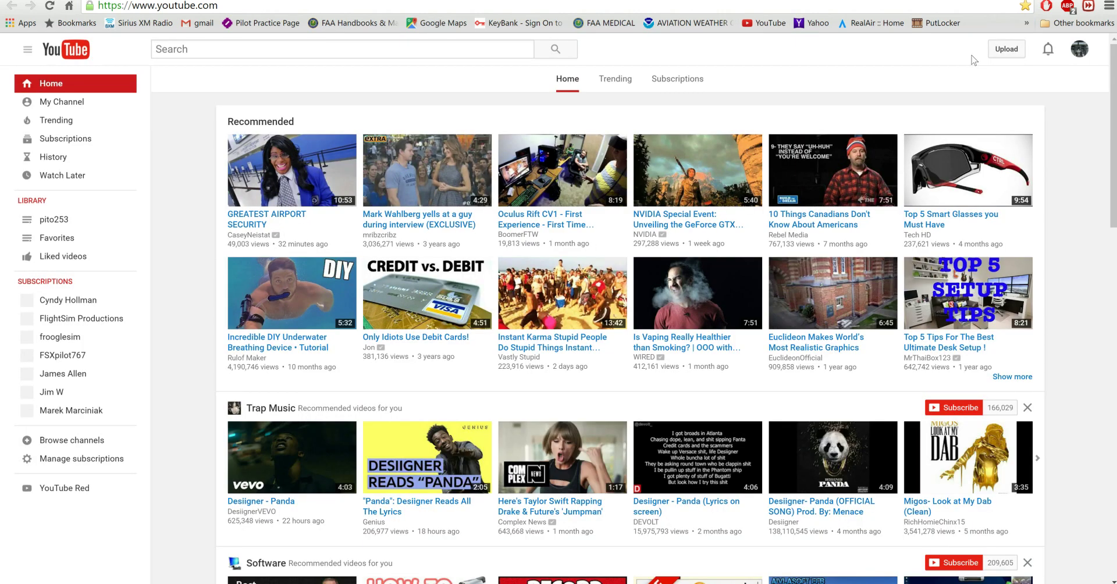
Step: Open the channel's video "How to Fix Quality wing F M C and Panel", expand its description and read the comments
left_click(49, 106)
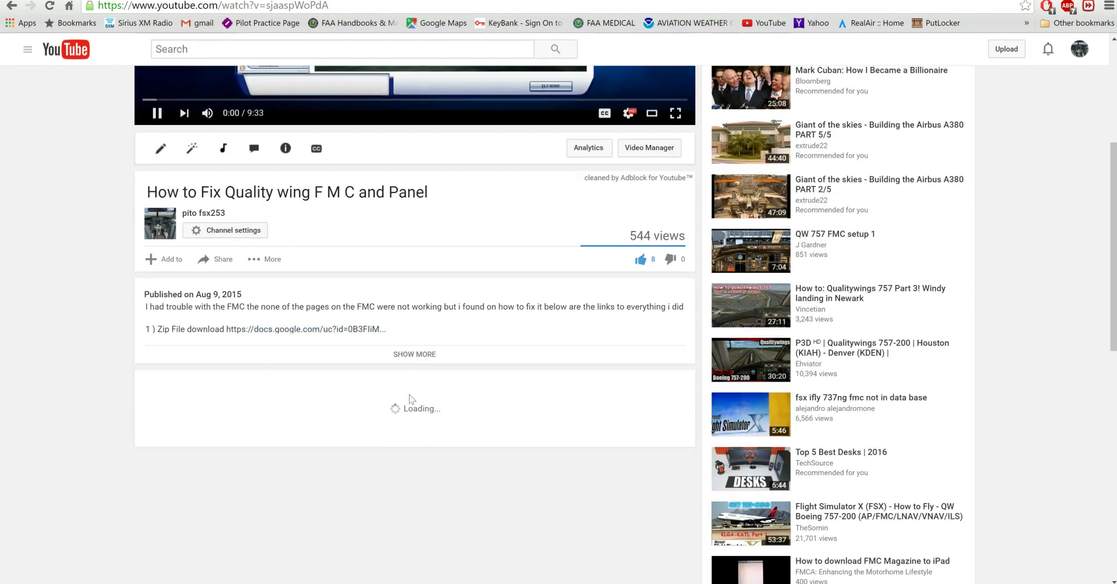
left_click(413, 354)
scroll(454, 396, "up", 5)
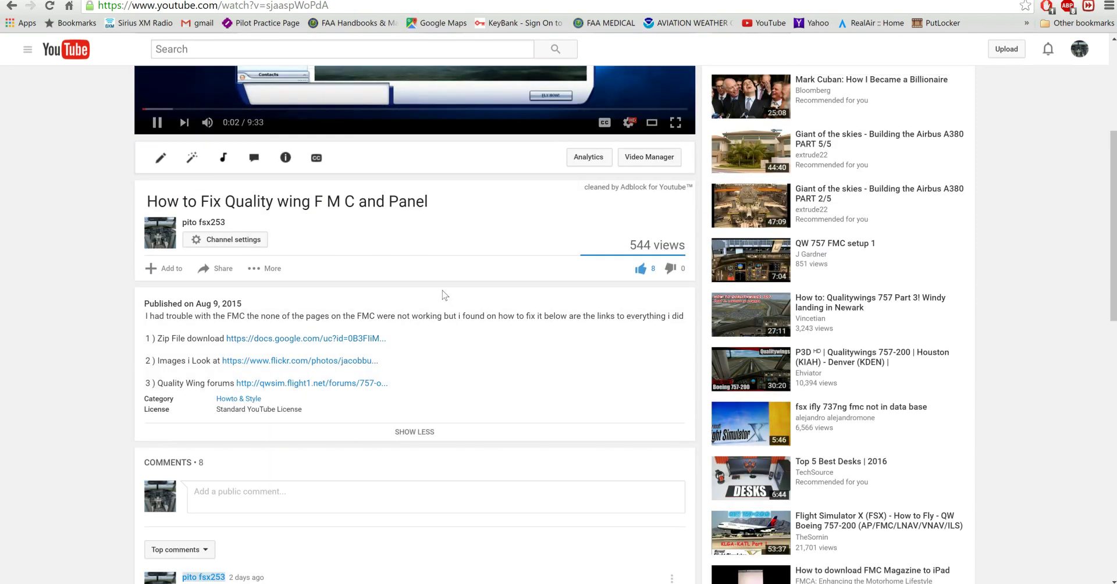
scroll(477, 421, "down", 9)
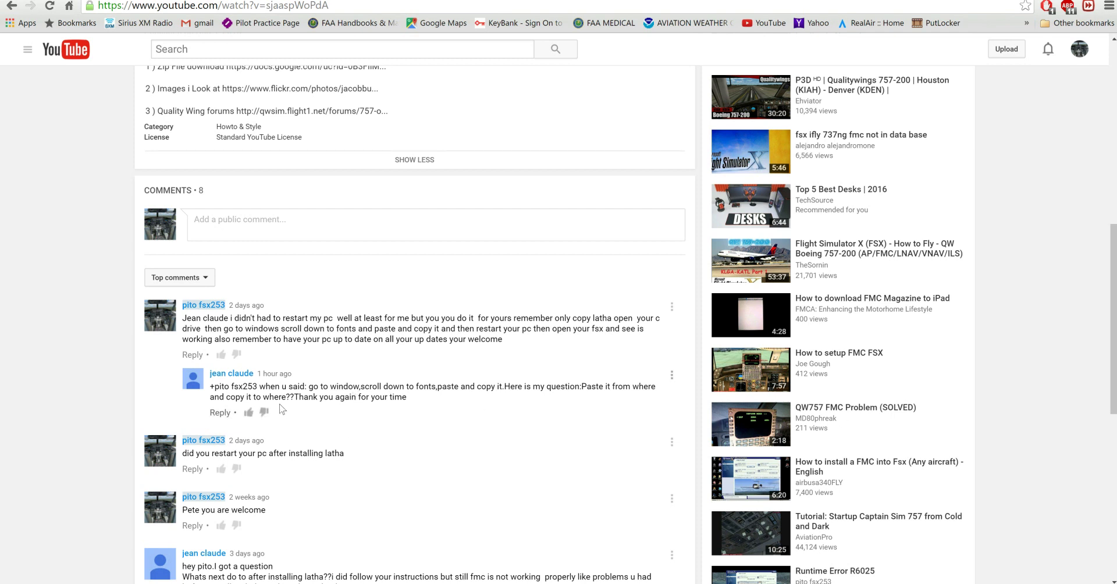
key("F5")
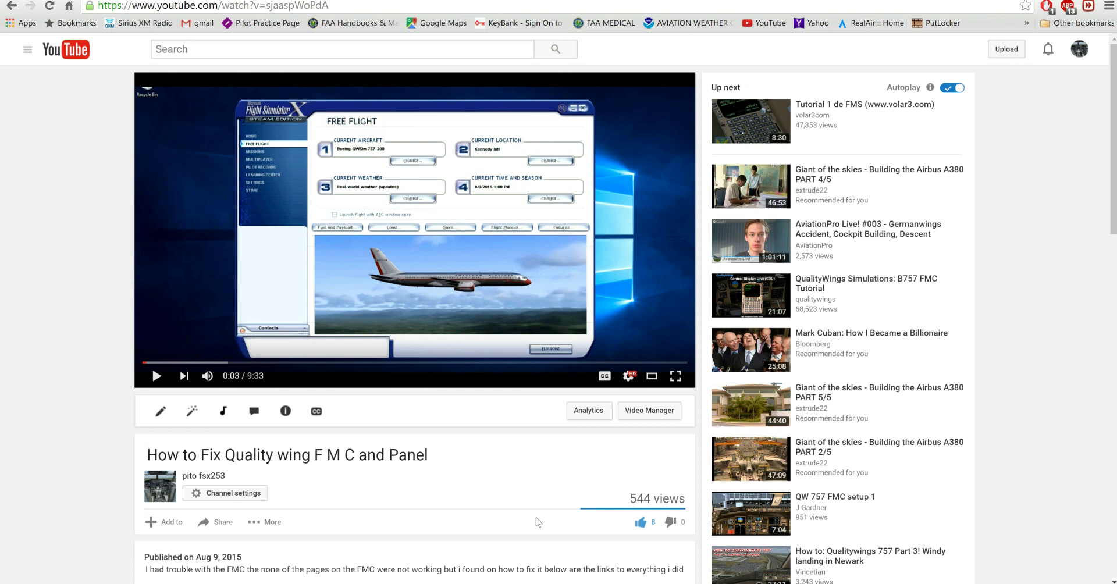
Step: Open the Zip File download link from the expanded video description in a new tab and switch to that tab
scroll(475, 519, "down", 3)
left_click(475, 519)
scroll(475, 519, "down", 1)
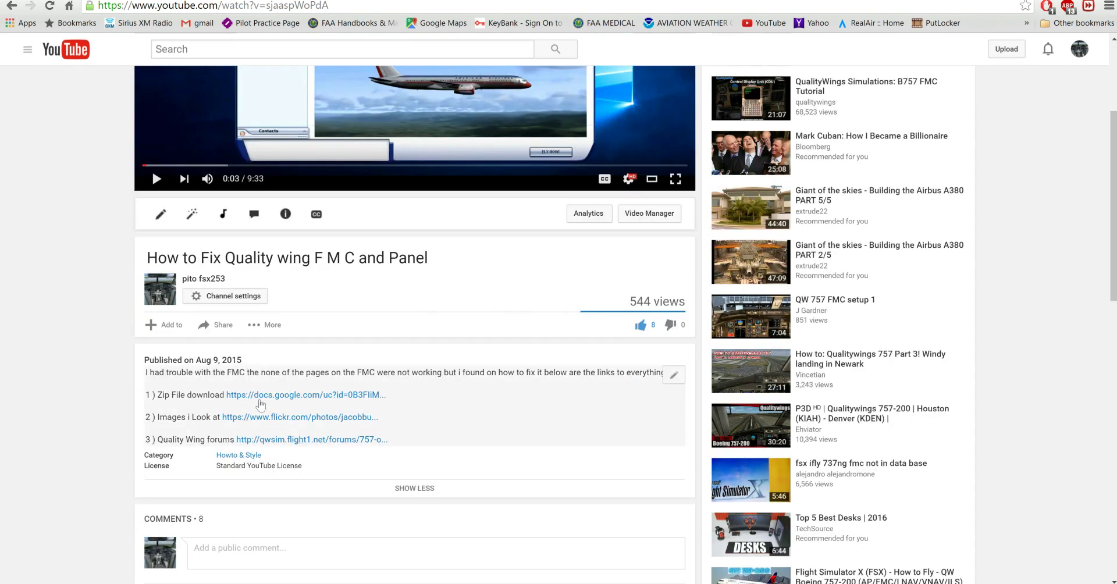
right_click(278, 396)
left_click(289, 408)
key("ctrl+Tab")
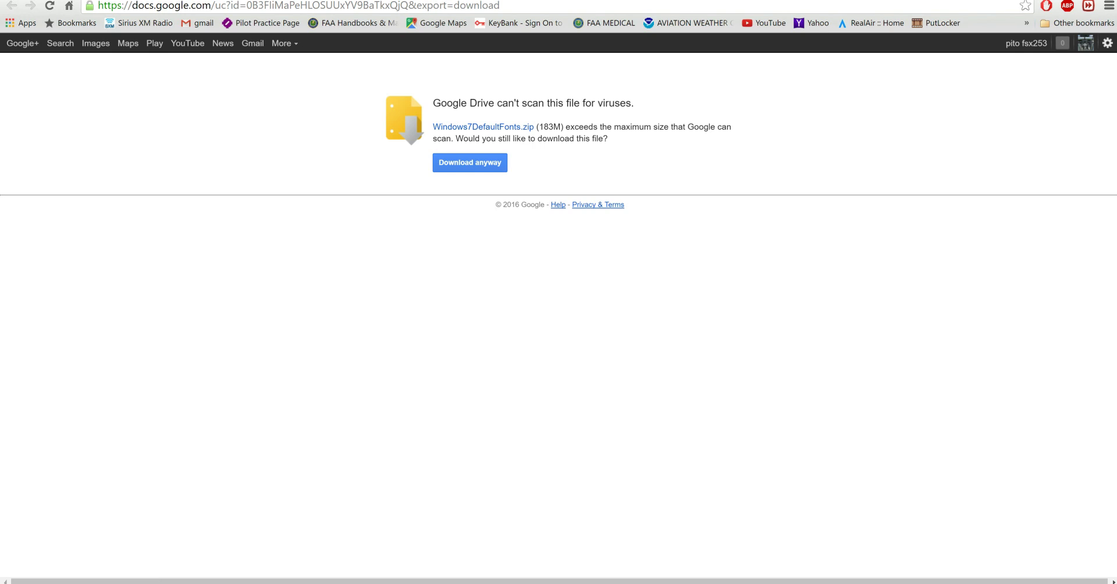
Step: Switch to File Explorer and open the Fonts folder inside the extracted Windows7DefaultFonts folder in Downloads
key("super+e")
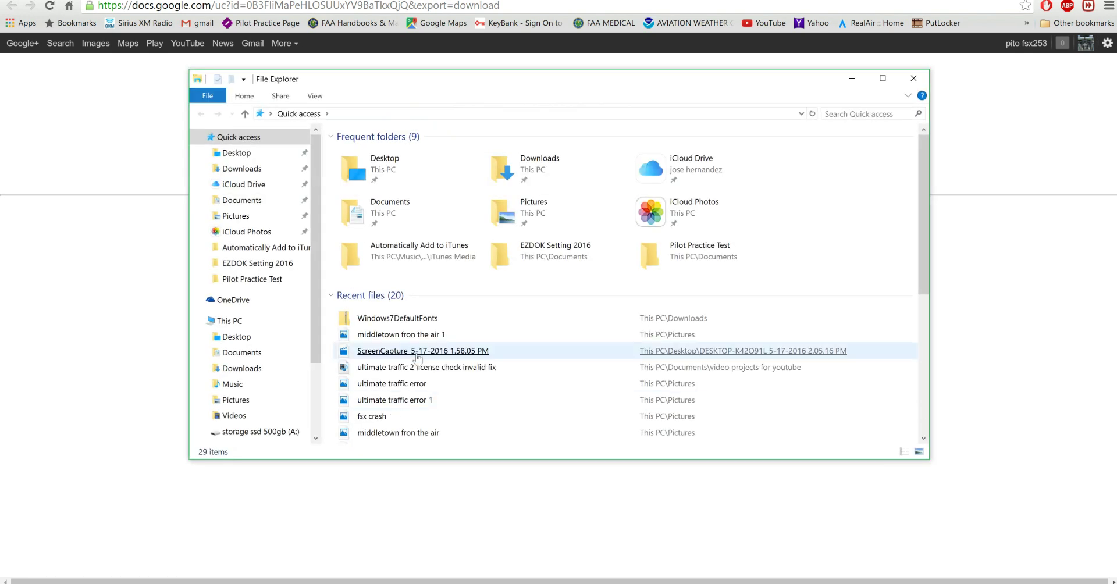
left_click(242, 169)
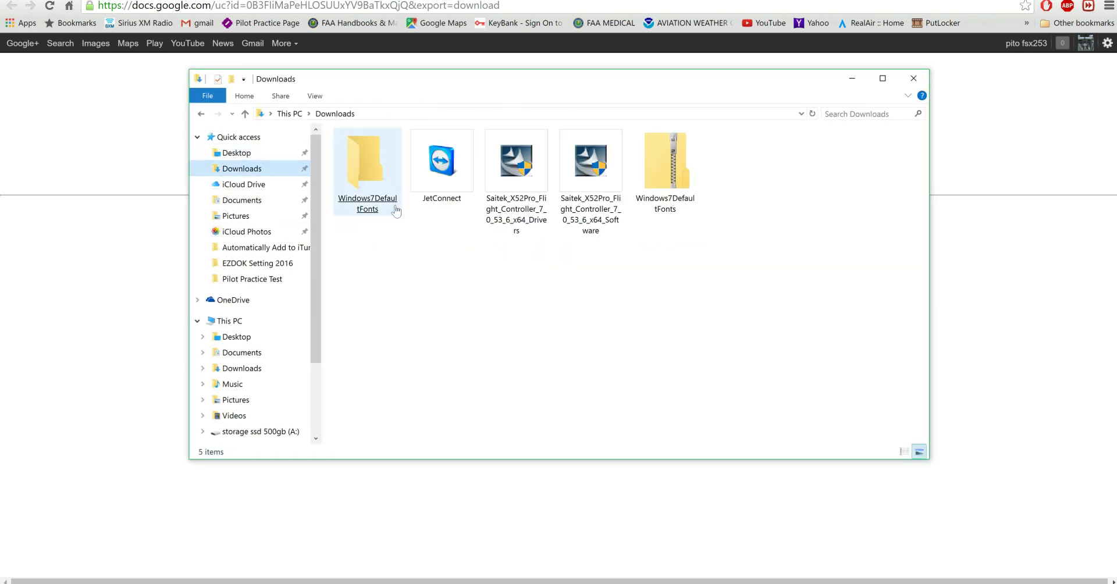
left_click(678, 164)
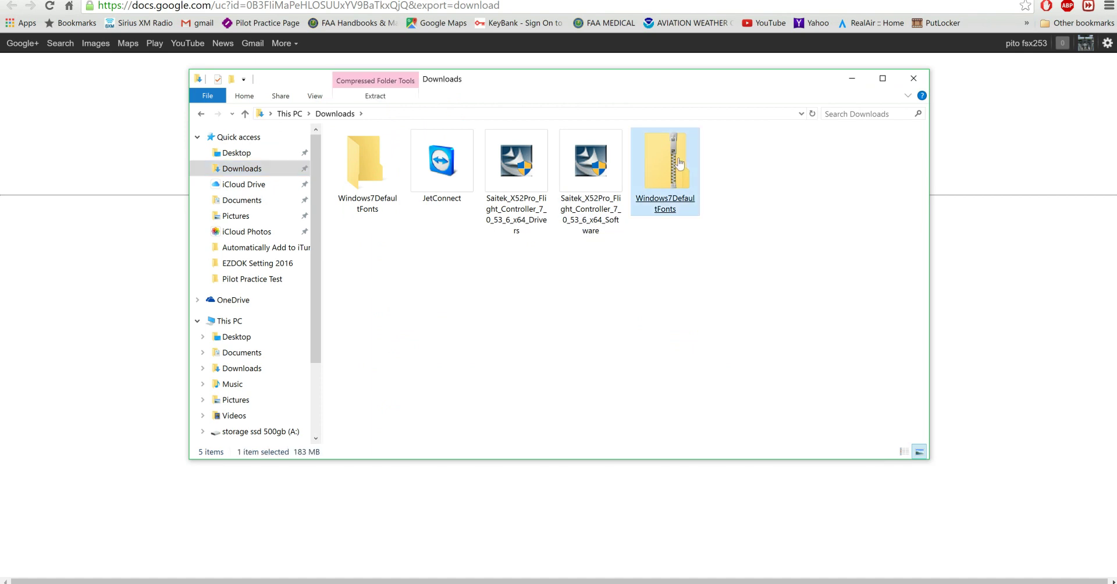
double_click(368, 165)
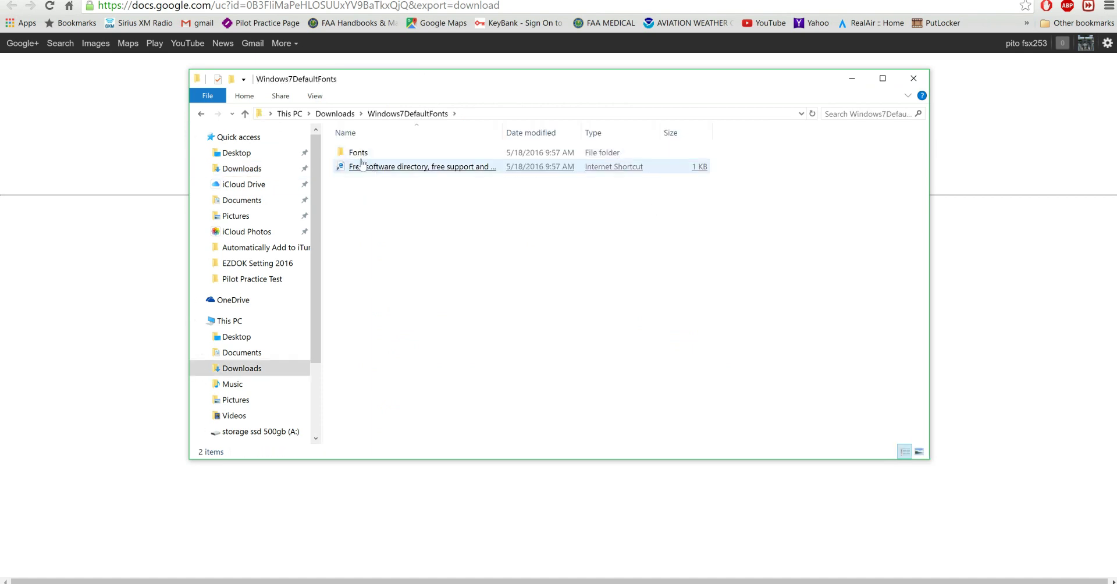
double_click(358, 152)
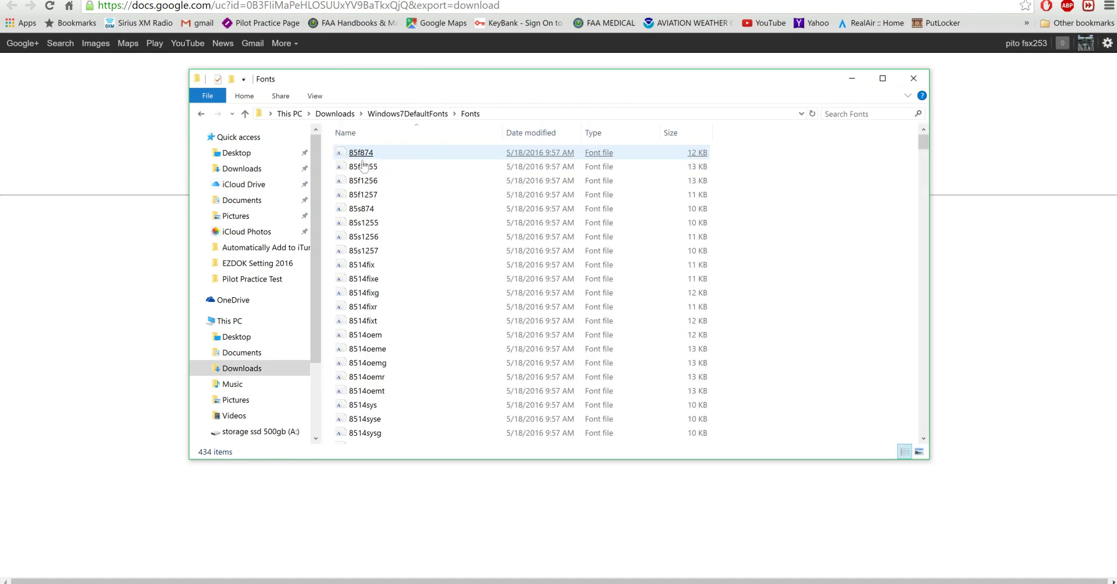
Step: Find the latha TrueType font file in the extracted Fonts folder and copy it
left_click(423, 242)
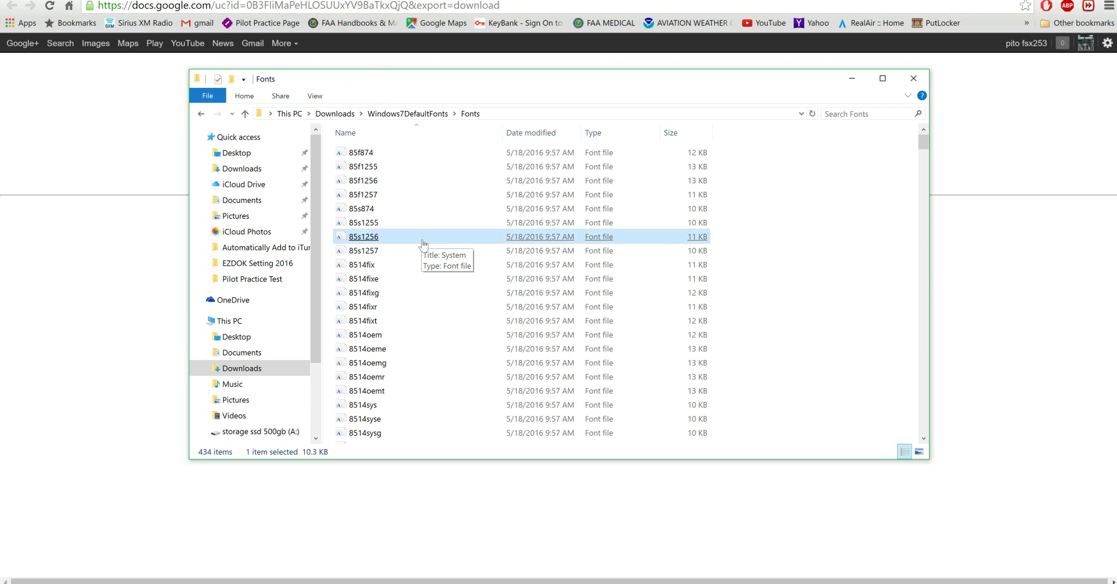
type("lu")
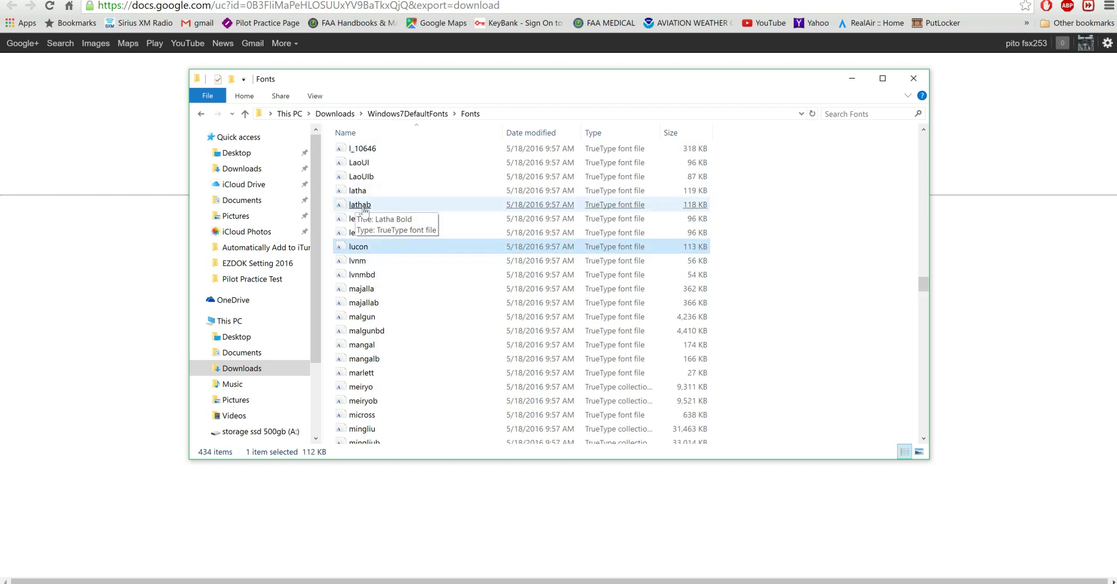
left_click(361, 192)
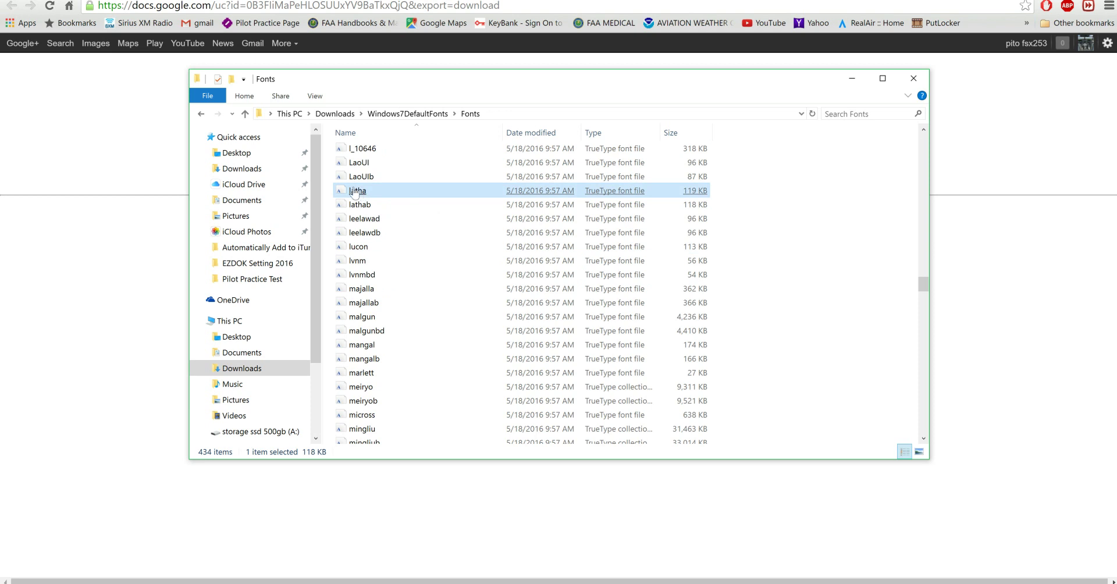
right_click(353, 196)
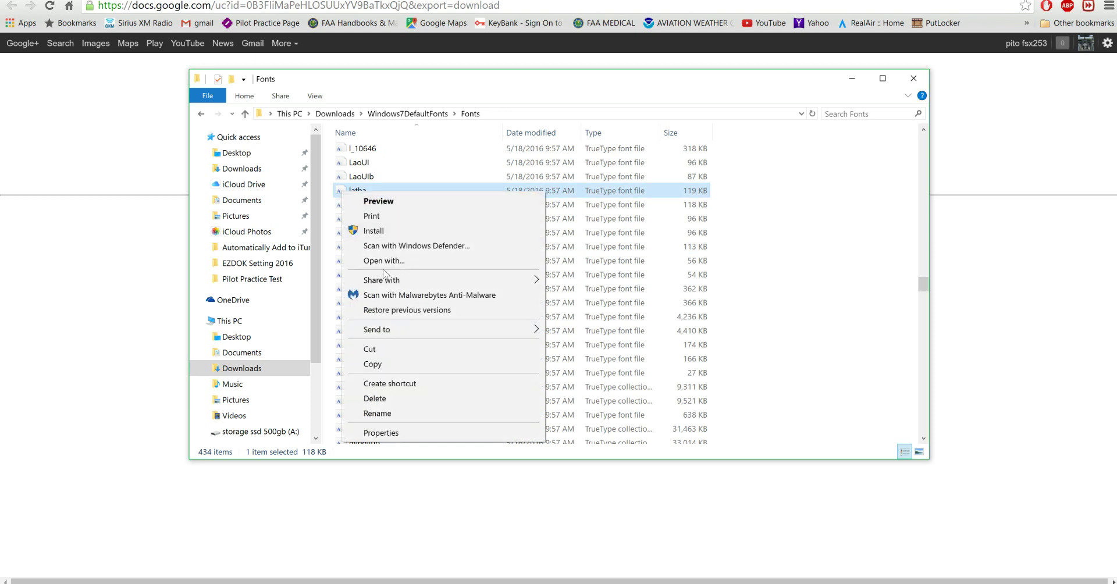
left_click(392, 363)
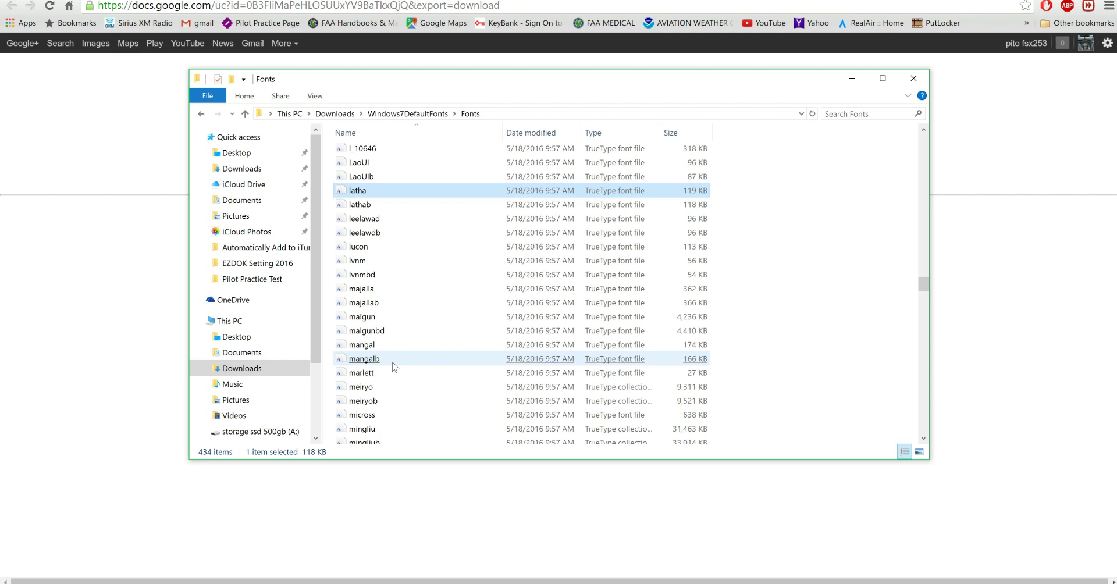
left_click(393, 360)
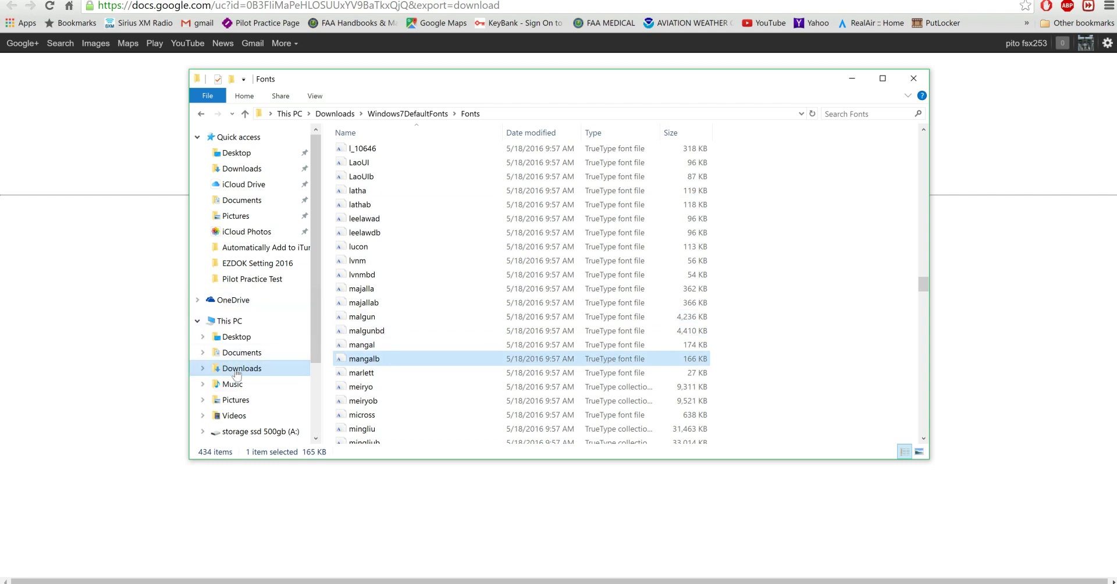
Step: Go to Local Disk (C:) and open the Fonts folder inside Windows
left_click(235, 323)
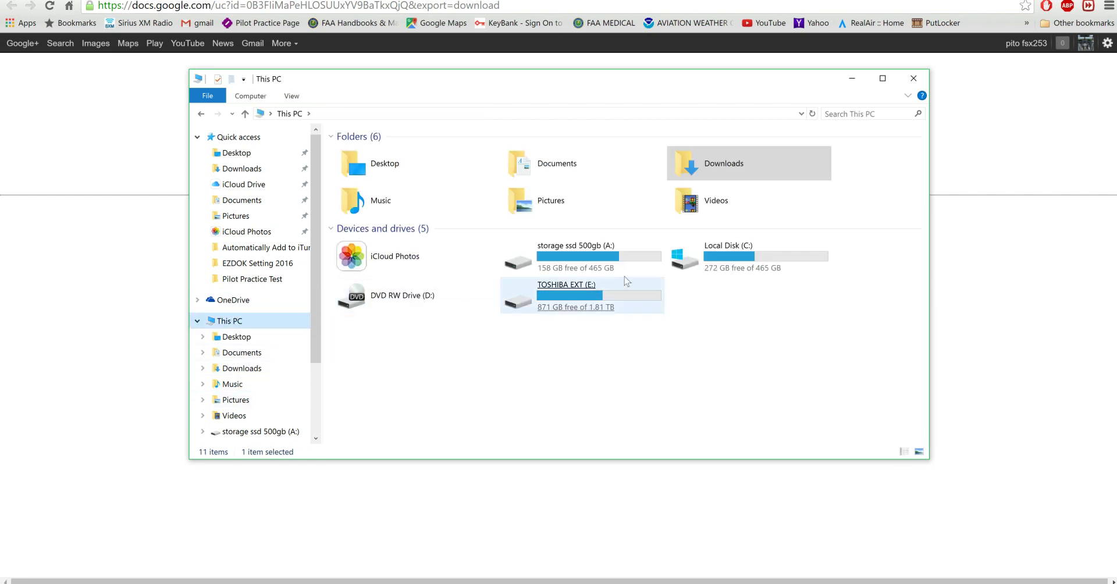
left_click(709, 260)
double_click(710, 260)
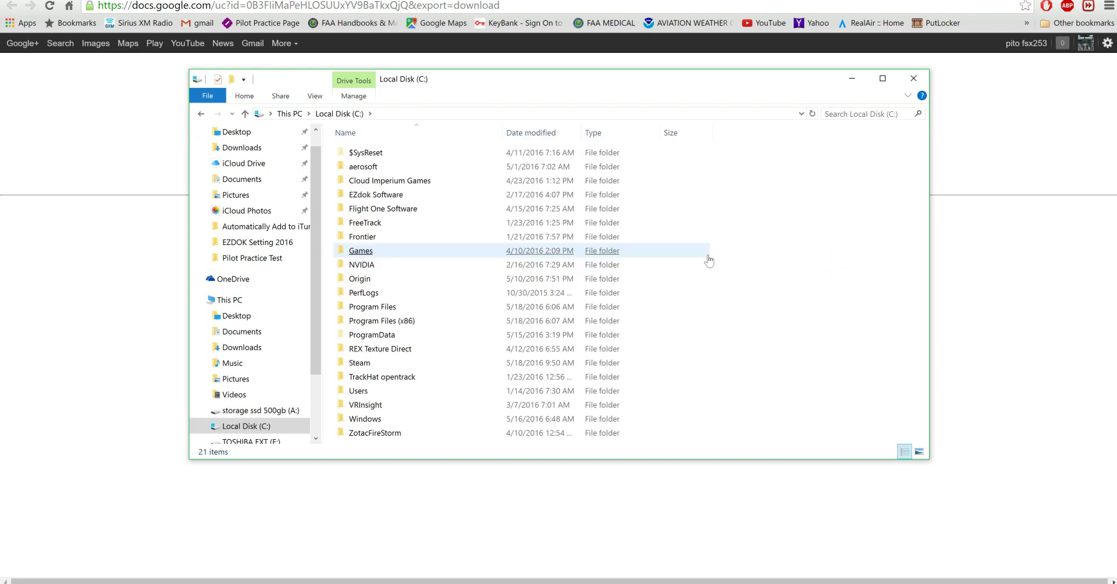
double_click(354, 423)
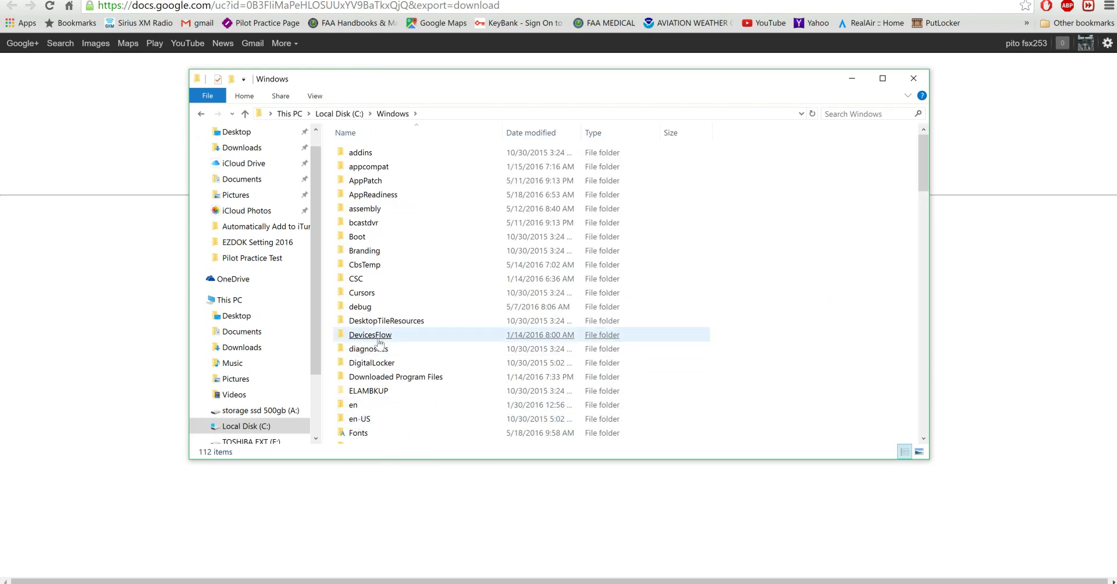
double_click(361, 436)
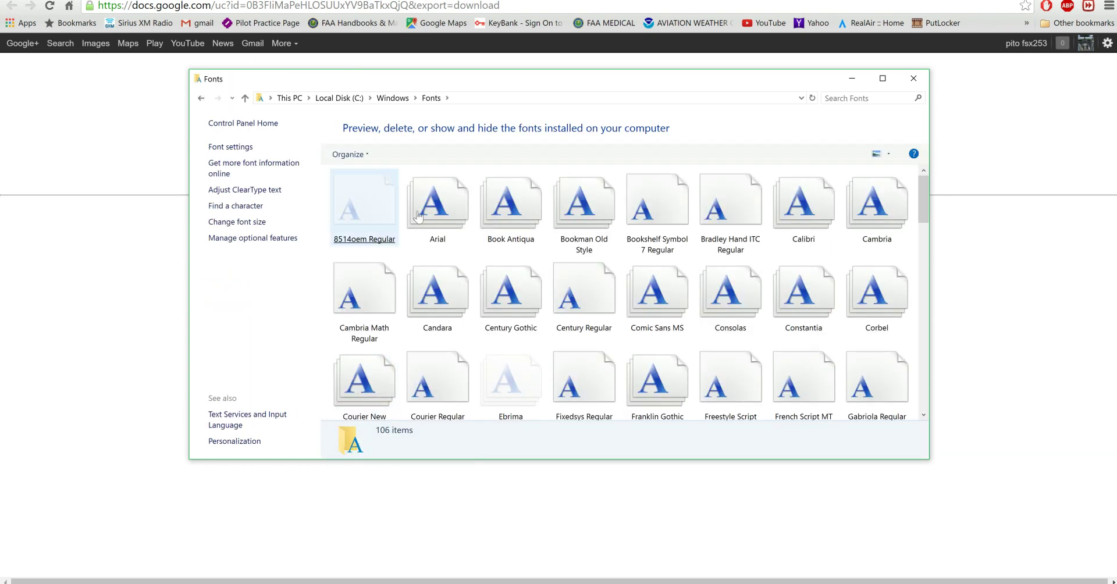
Step: Paste the copied latha font into the Windows Fonts folder, replace the installed version, and close the folder window
scroll(663, 326, "down", 15)
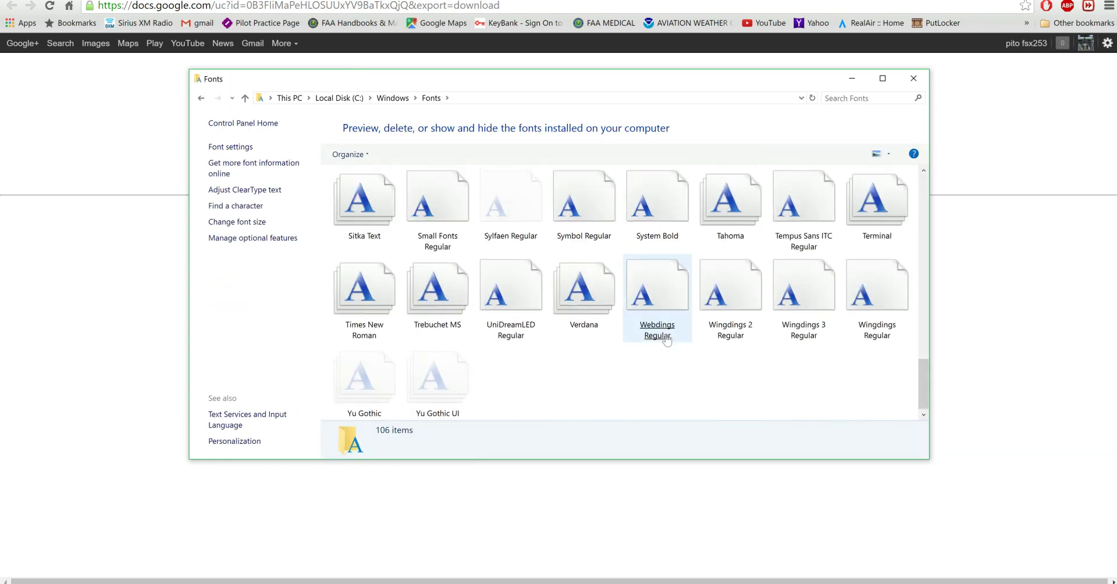
right_click(616, 378)
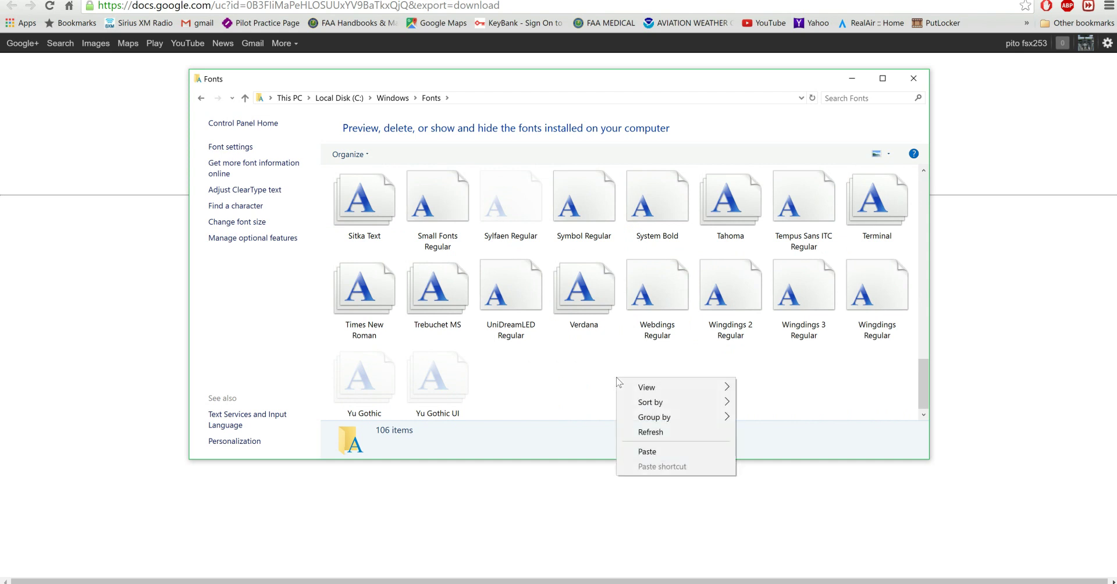
left_click(657, 452)
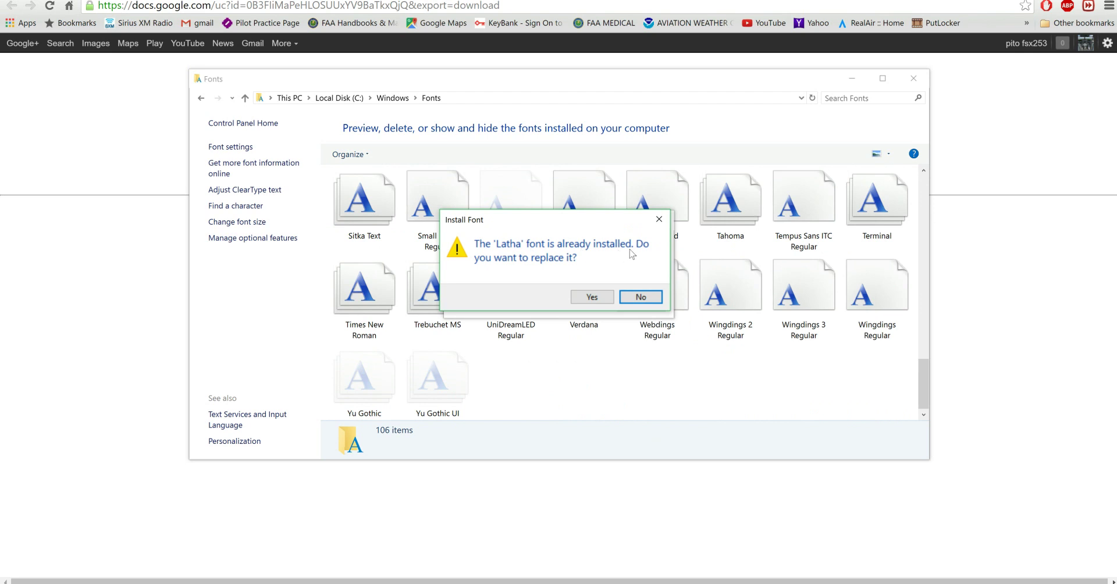
left_click(591, 297)
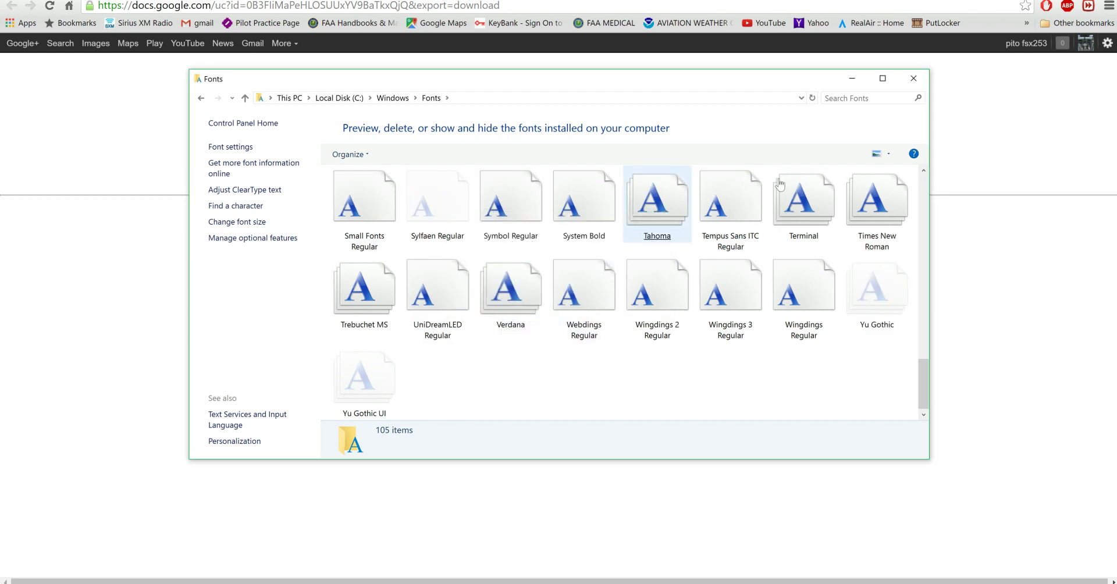
left_click(914, 79)
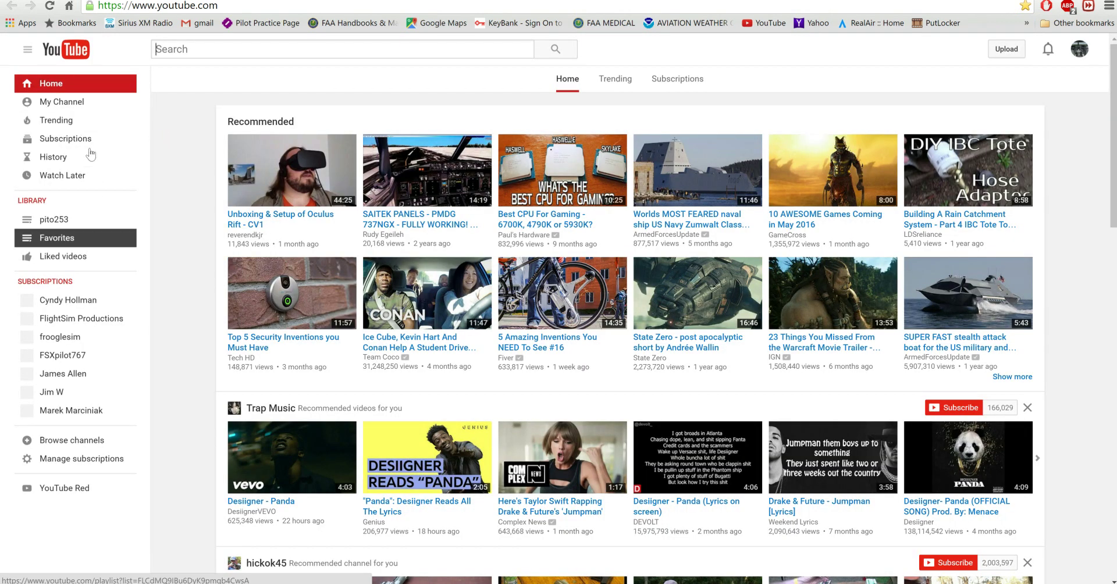
Step: Reopen the video "How to Fix Quality wing F M C and Panel" from the channel's uploads
left_click(69, 103)
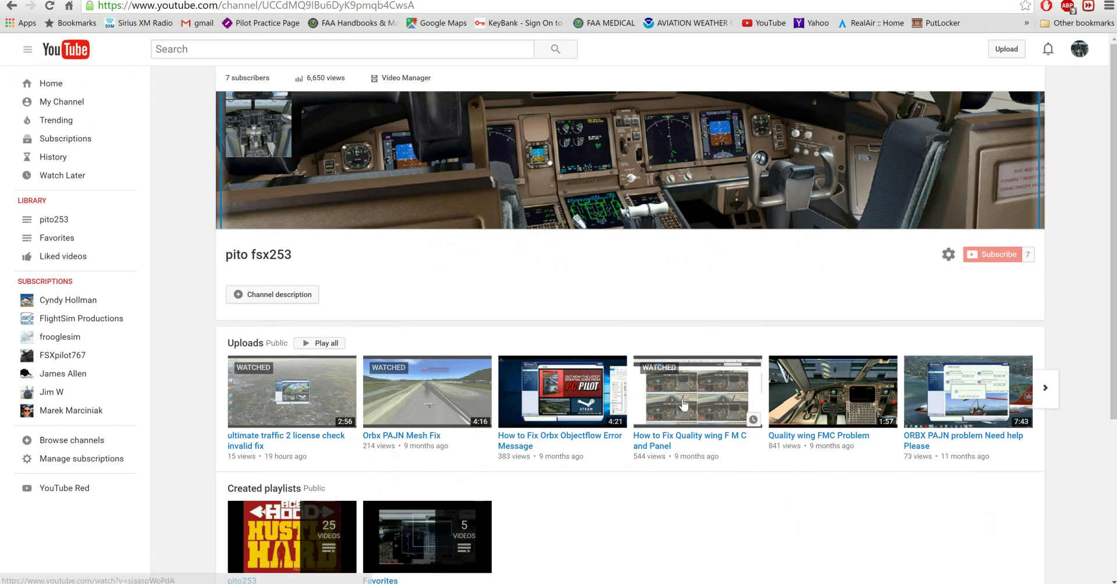
left_click(683, 405)
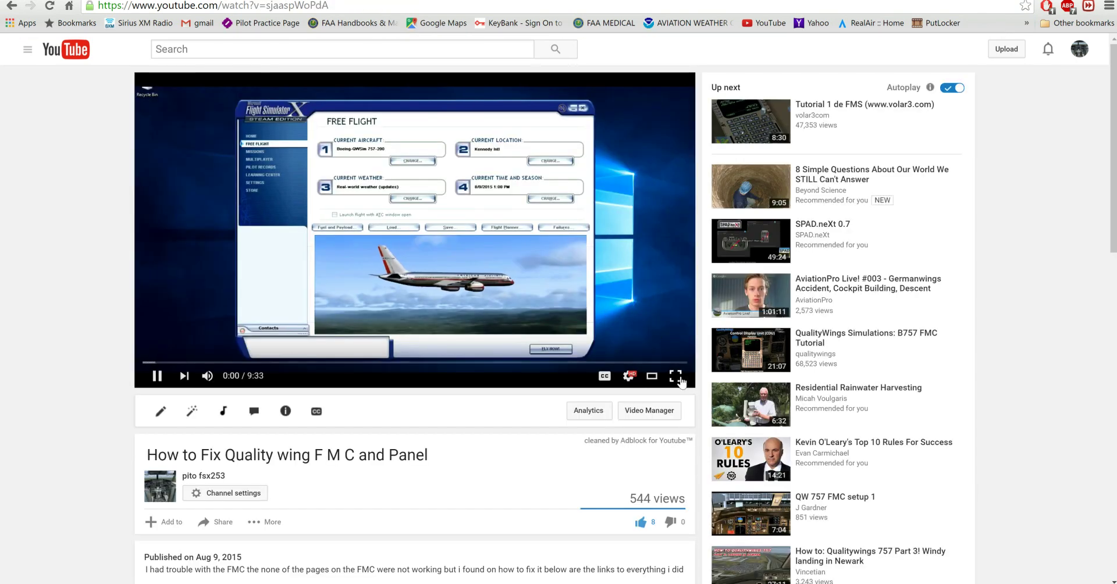